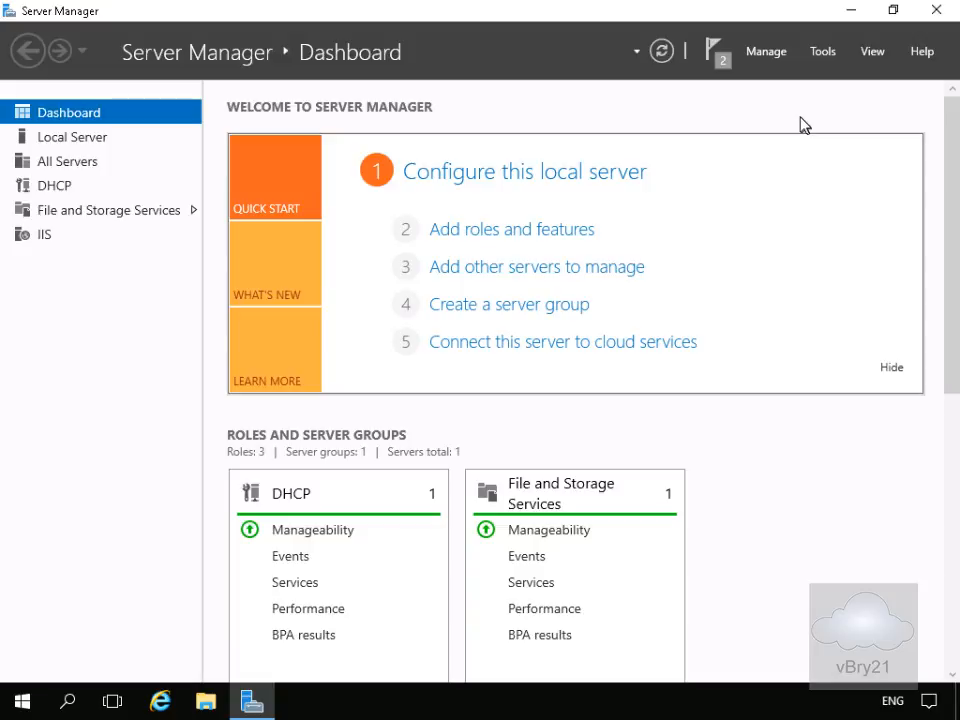
Step: Open the DHCP console, maximize it, and display the IPv4 node of the lon-svr1.adatum.com server
{"action": "left_click", "coordinate": [830, 58]}
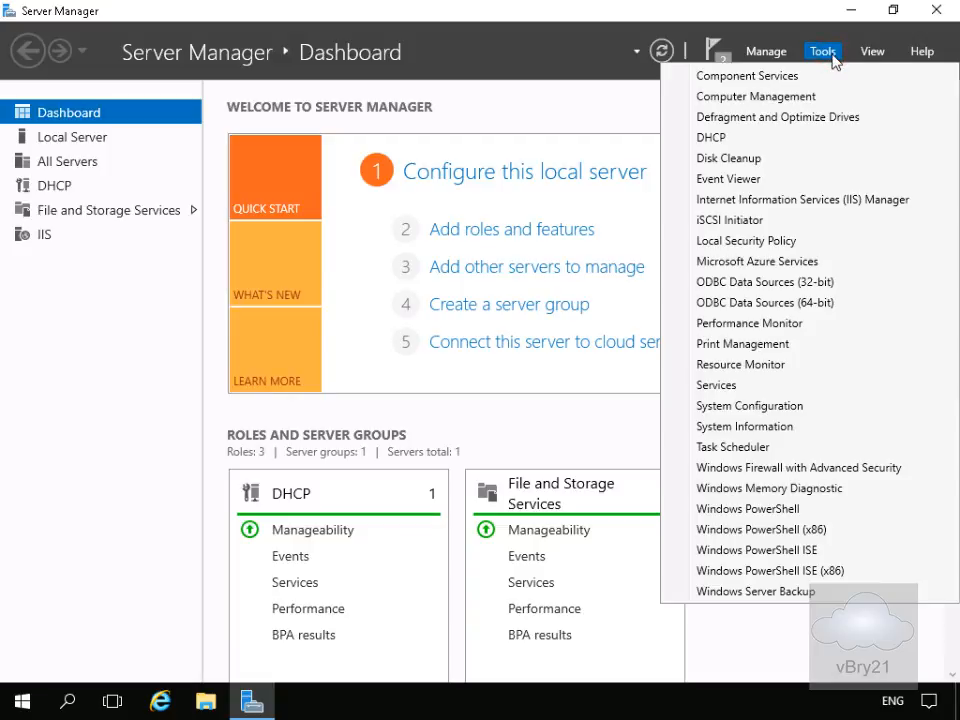
{"action": "left_click", "coordinate": [779, 145]}
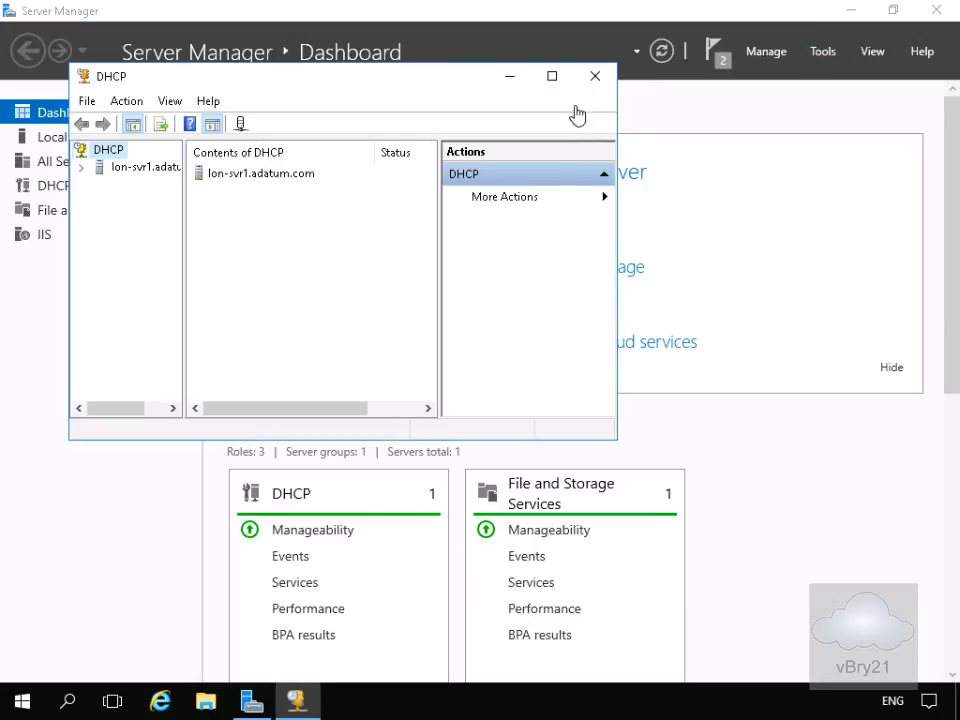
{"action": "left_click", "coordinate": [551, 76]}
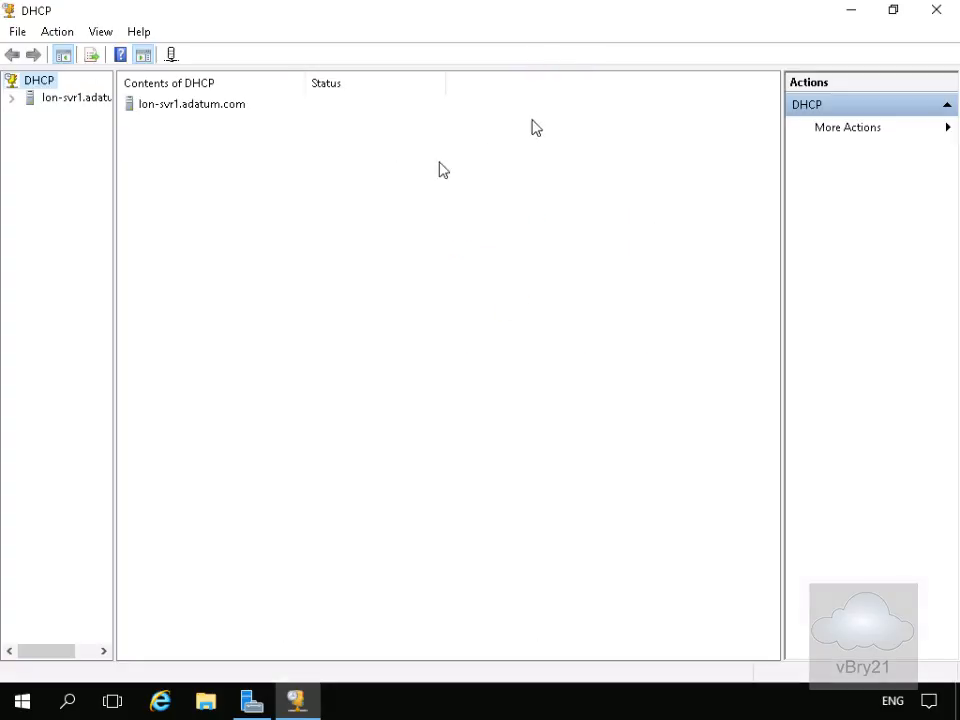
{"action": "left_click", "coordinate": [11, 98]}
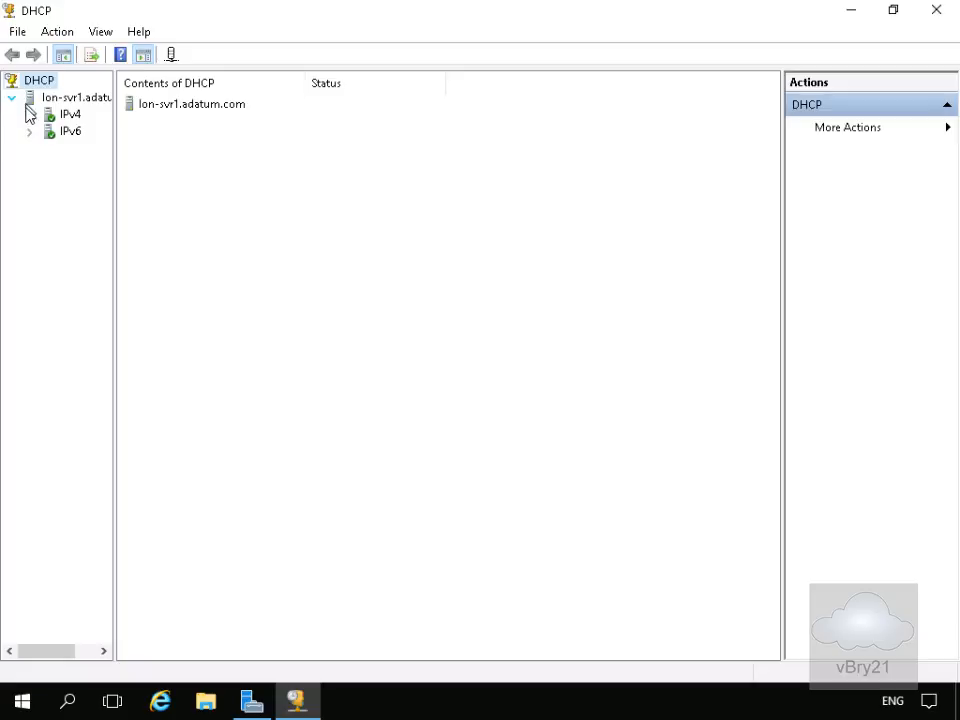
{"action": "left_click", "coordinate": [62, 115]}
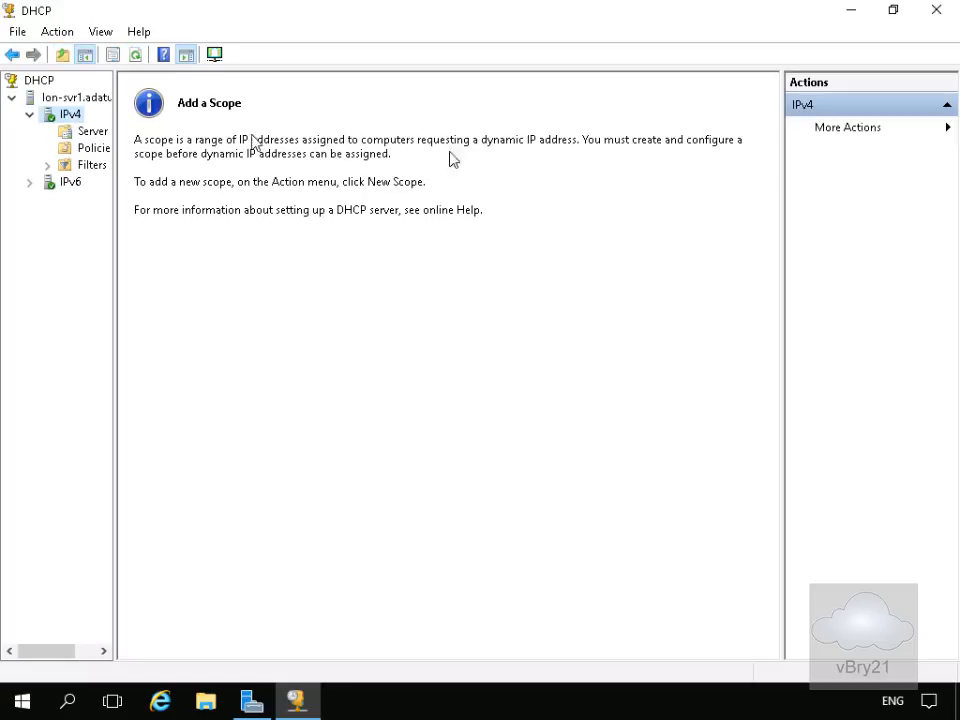
Step: Start a new IPv4 scope named "Adatum" with the description "Adatum Production IP network"
{"action": "left_click", "coordinate": [831, 133]}
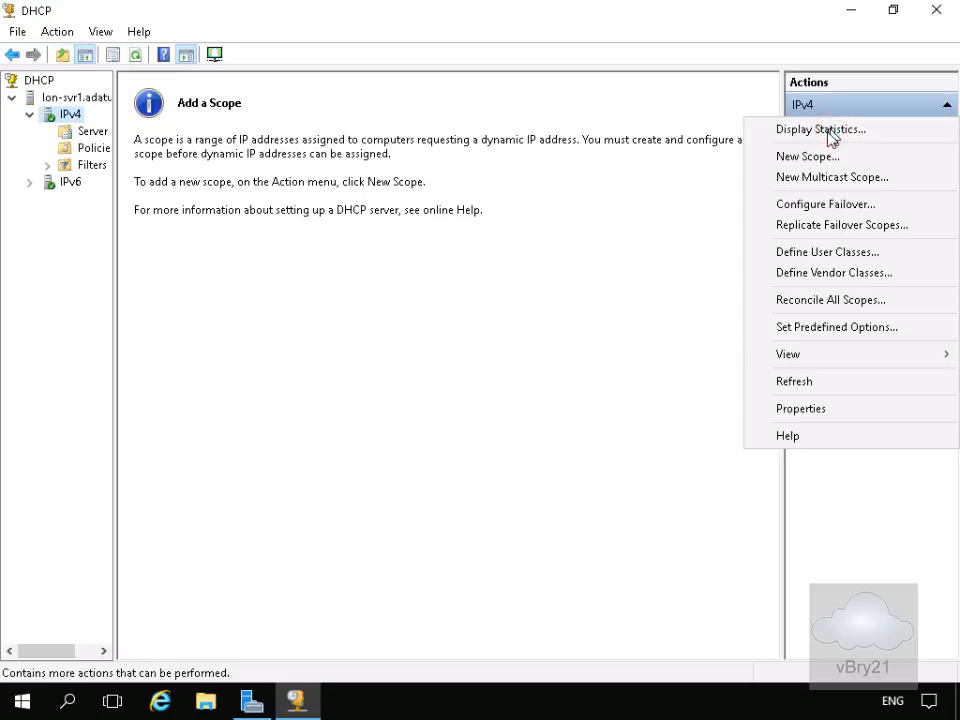
{"action": "left_click", "coordinate": [814, 157]}
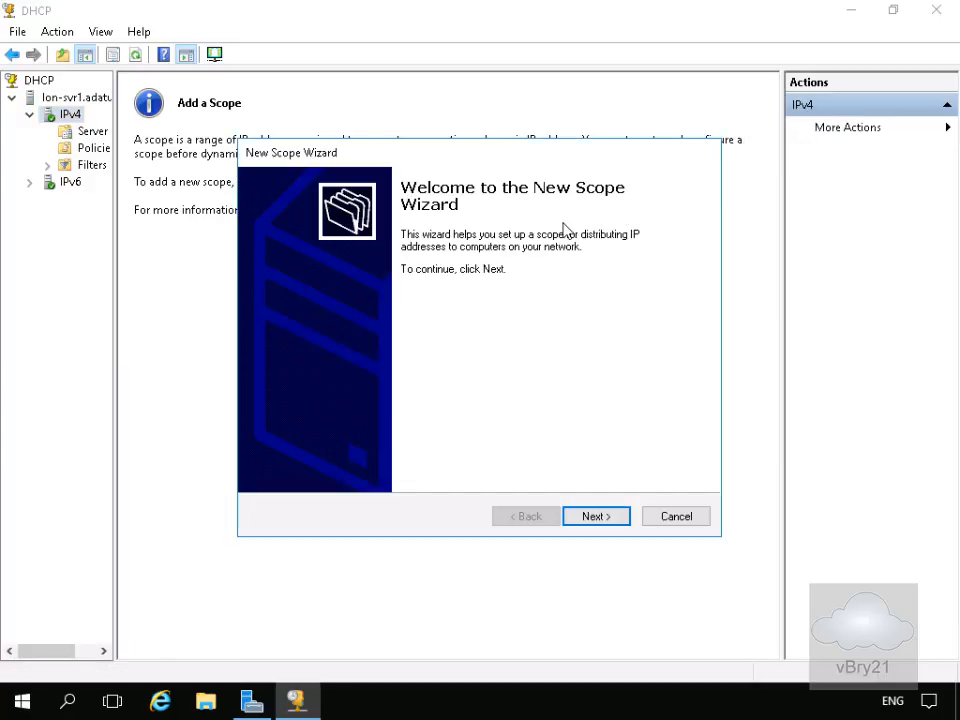
{"action": "left_click", "coordinate": [621, 522]}
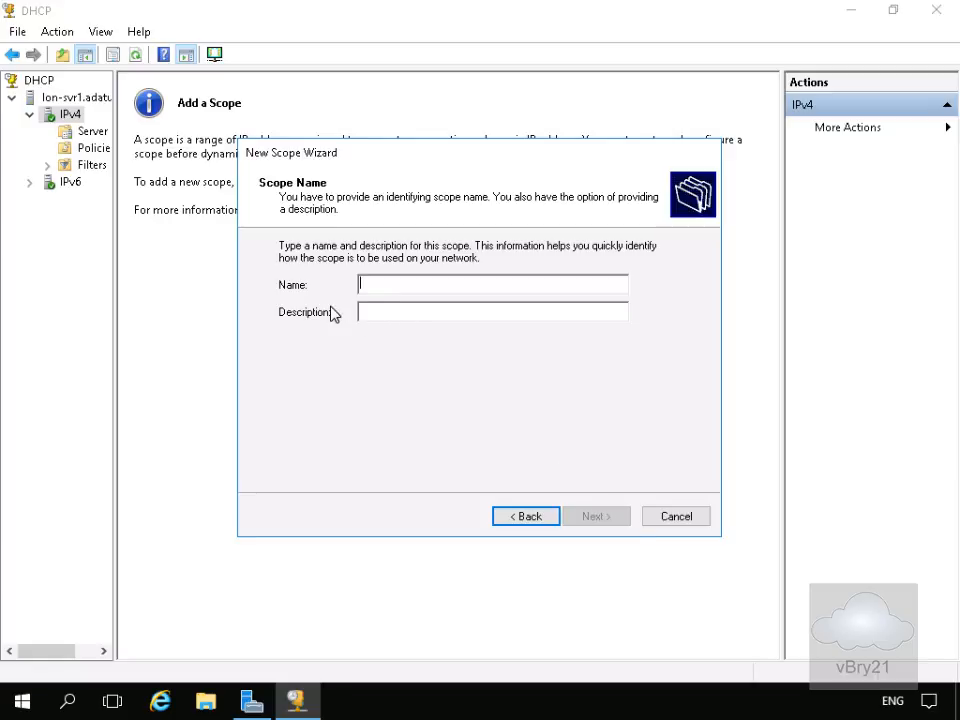
{"action": "type", "text": "Adatum"}
{"action": "key", "text": "Tab"}
{"action": "type", "text": "Adatum Production IP network"}
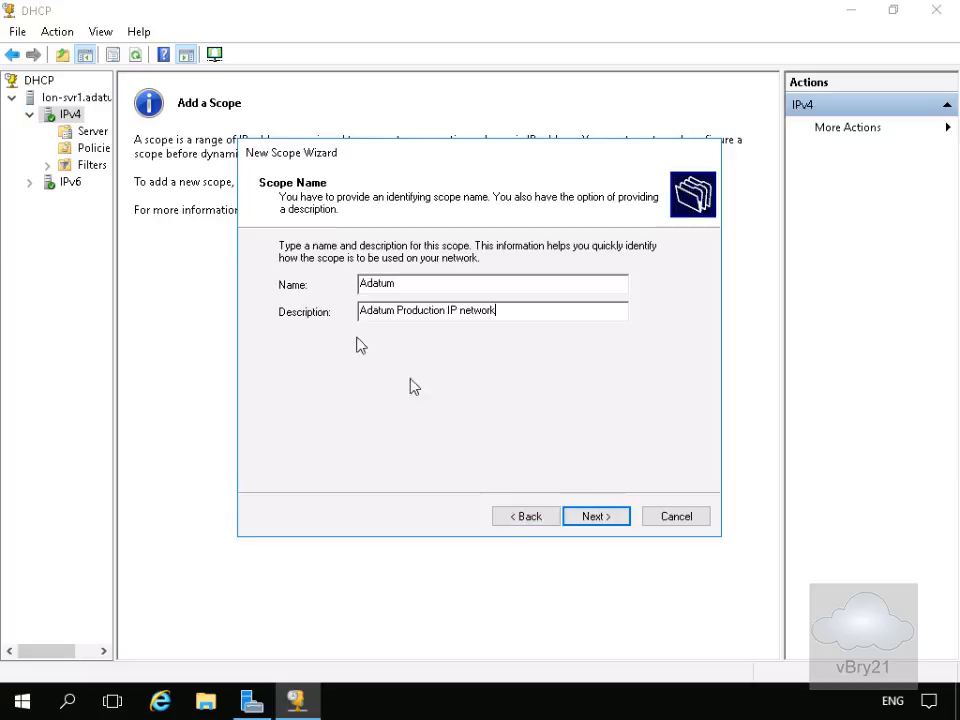
{"action": "left_click", "coordinate": [594, 517]}
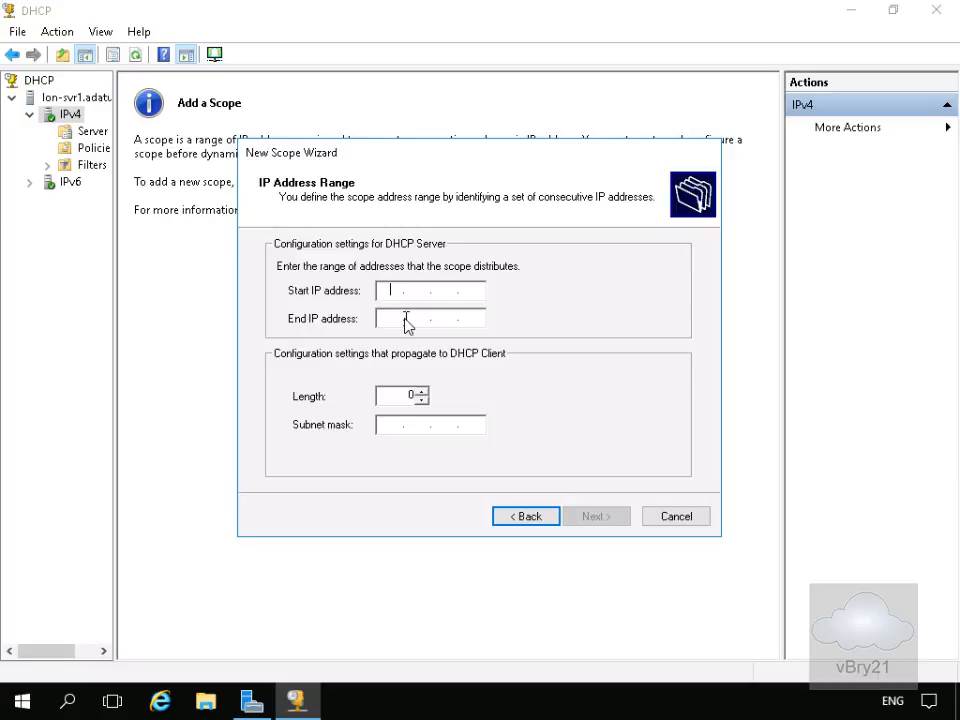
Step: Set the scope's address range to 10.0.0.100 through 10.0.0.150 with a subnet mask length of 24
{"action": "type", "text": "10.0.0.100"}
{"action": "key", "text": "Tab"}
{"action": "type", "text": "10.0.0.150"}
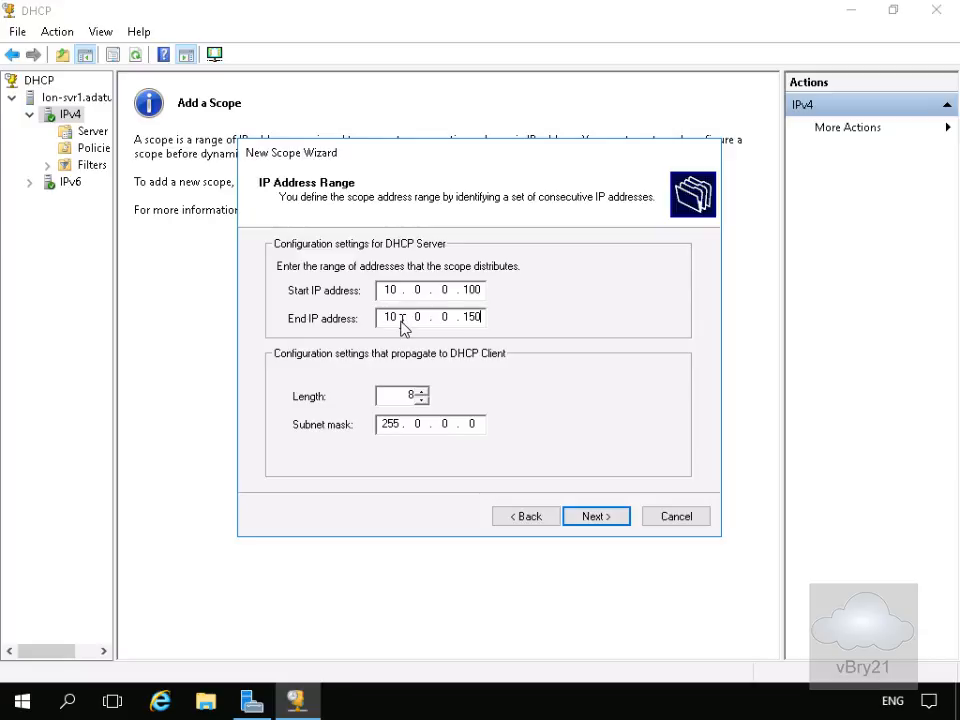
{"action": "left_click", "coordinate": [411, 396]}
{"action": "left_click_drag", "start_coordinate": [416, 396], "coordinate": [403, 396]}
{"action": "type", "text": "24"}
{"action": "left_click", "coordinate": [613, 523]}
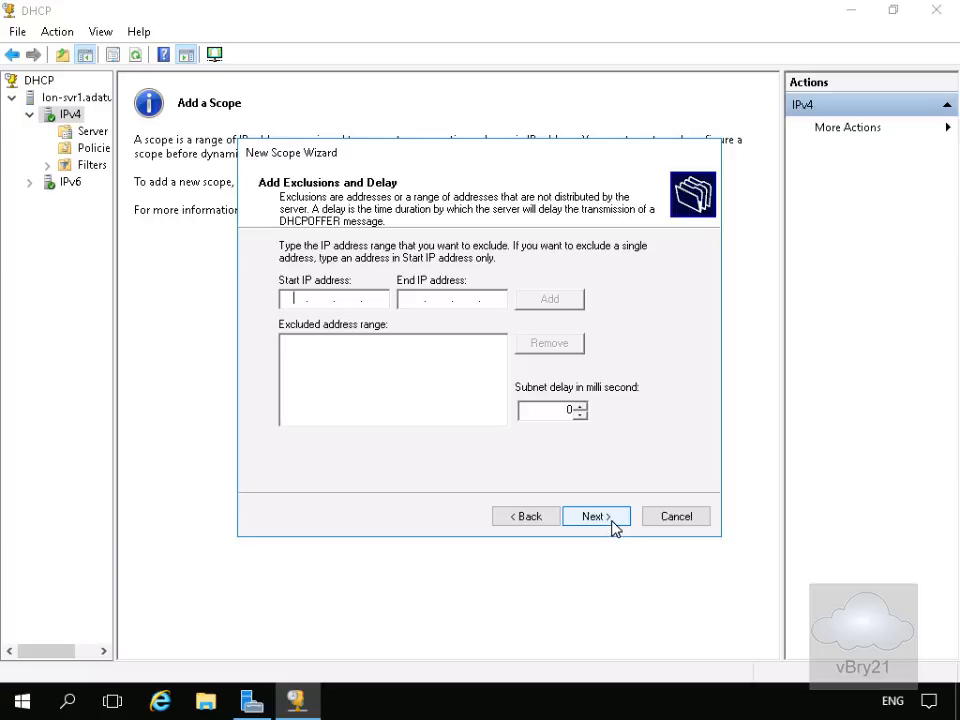
Step: Set the lease duration to 1 day without exclusions and finish the scope, choosing to configure its DHCP options later
{"action": "left_click", "coordinate": [611, 519]}
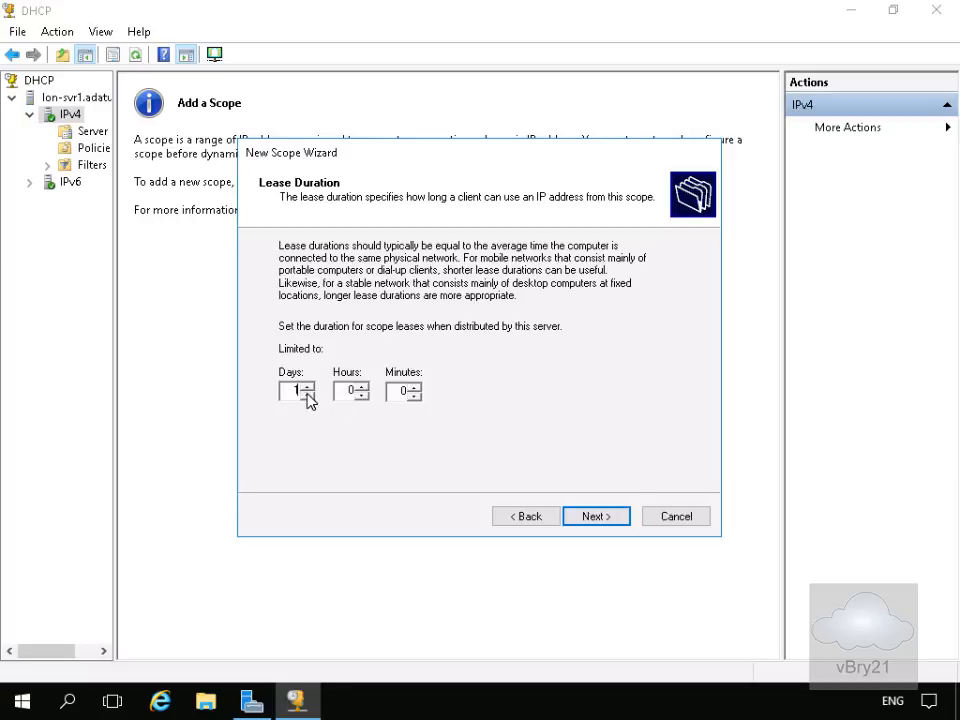
{"action": "left_click", "coordinate": [584, 523]}
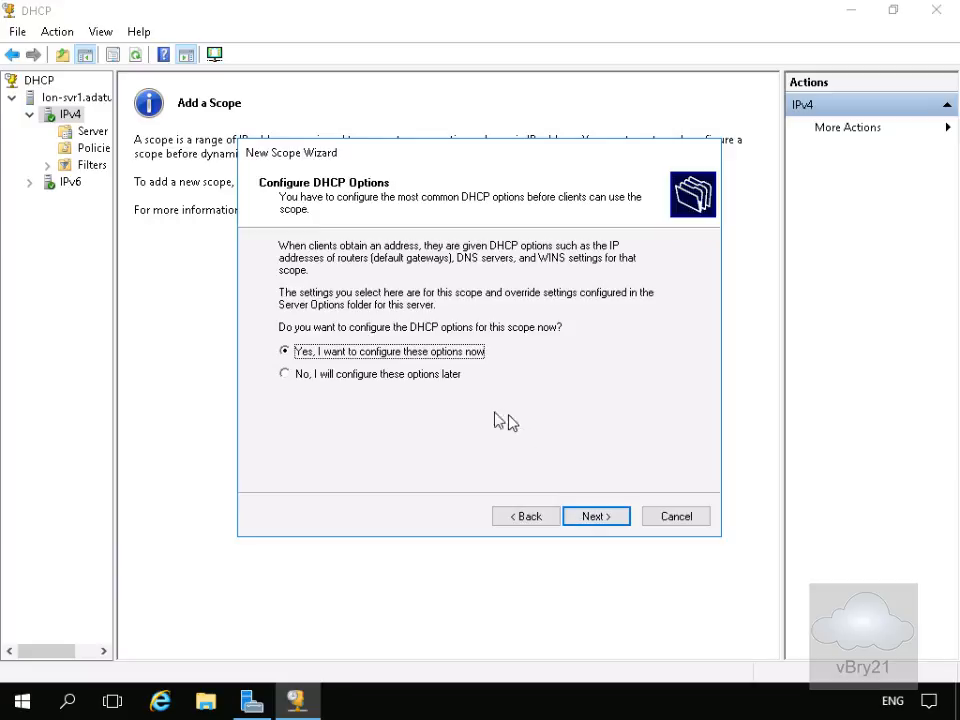
{"action": "left_click", "coordinate": [425, 381]}
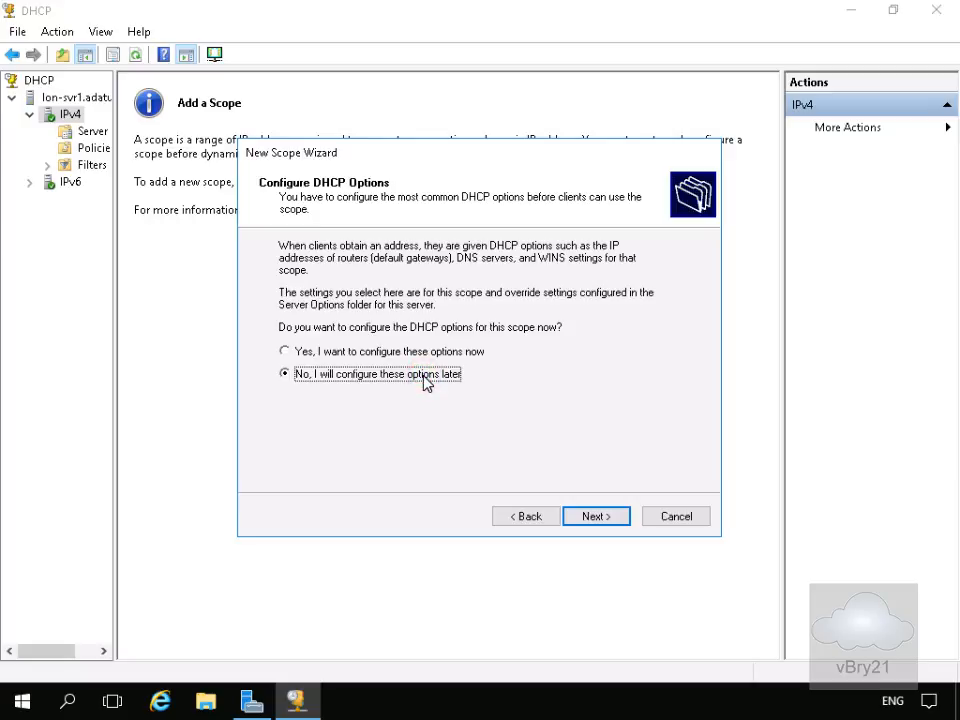
{"action": "left_click", "coordinate": [579, 519]}
{"action": "left_click", "coordinate": [590, 520]}
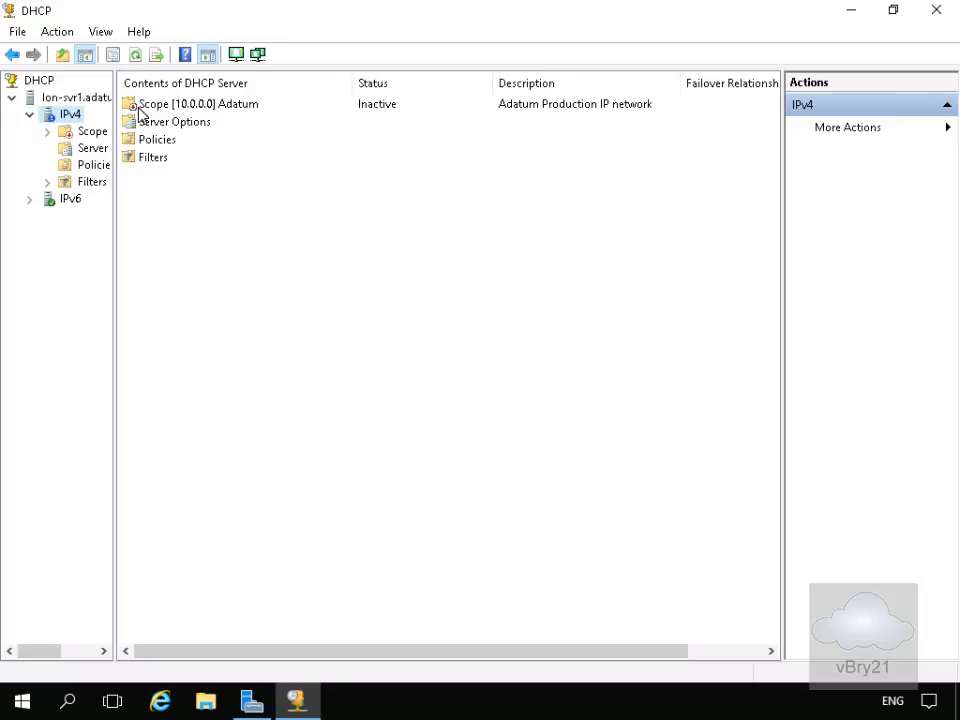
Step: Expand the Adatum scope in the console tree and widen the tree area so the full item names fit
{"action": "right_click", "coordinate": [87, 132]}
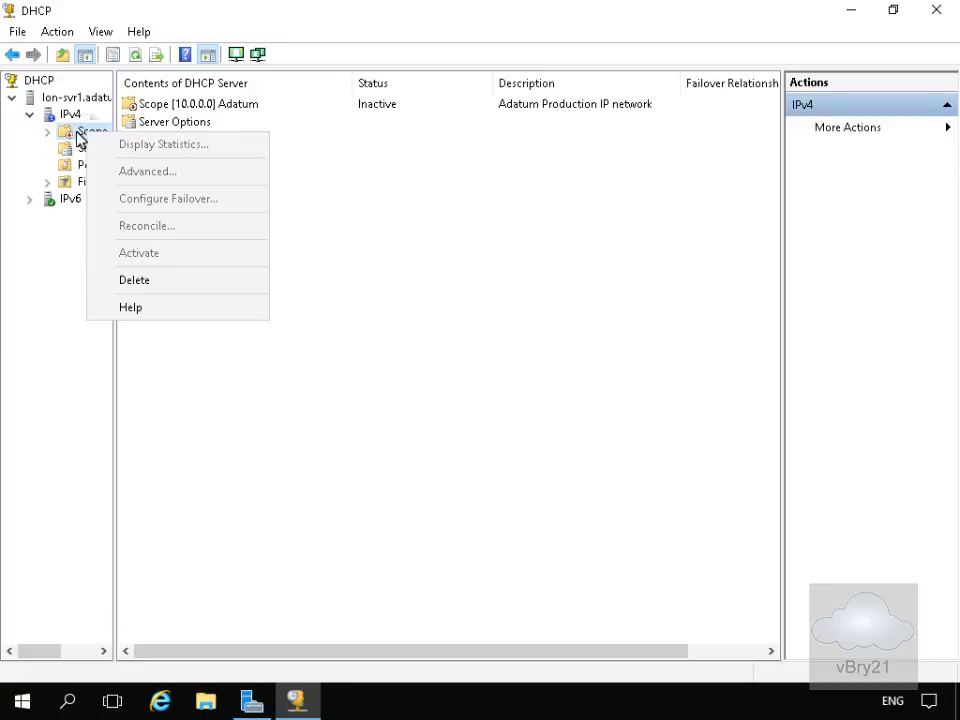
{"action": "left_click", "coordinate": [47, 132]}
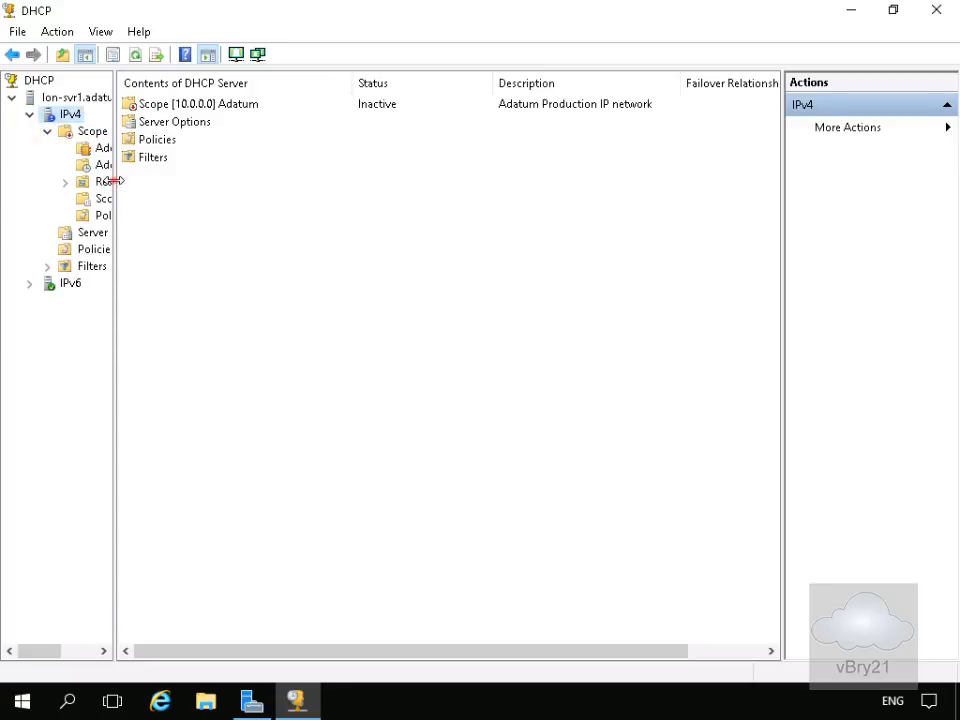
{"action": "left_click_drag", "start_coordinate": [116, 182], "coordinate": [197, 186]}
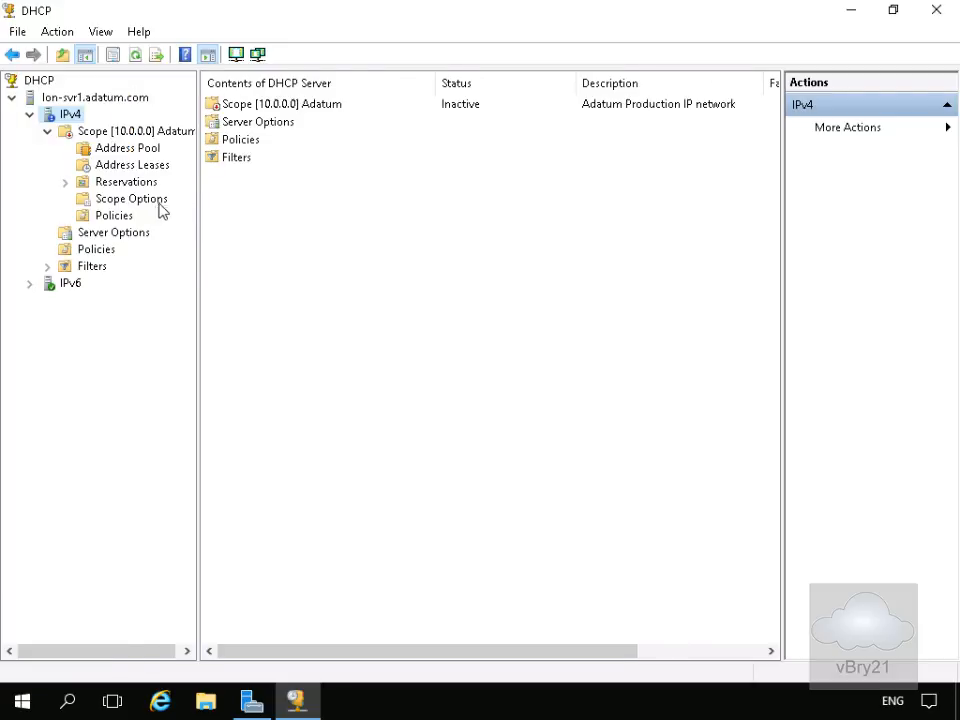
Step: Enable the 003 Router option in the Adatum scope's options and add the IP address 10.0.0.1
{"action": "right_click", "coordinate": [153, 206]}
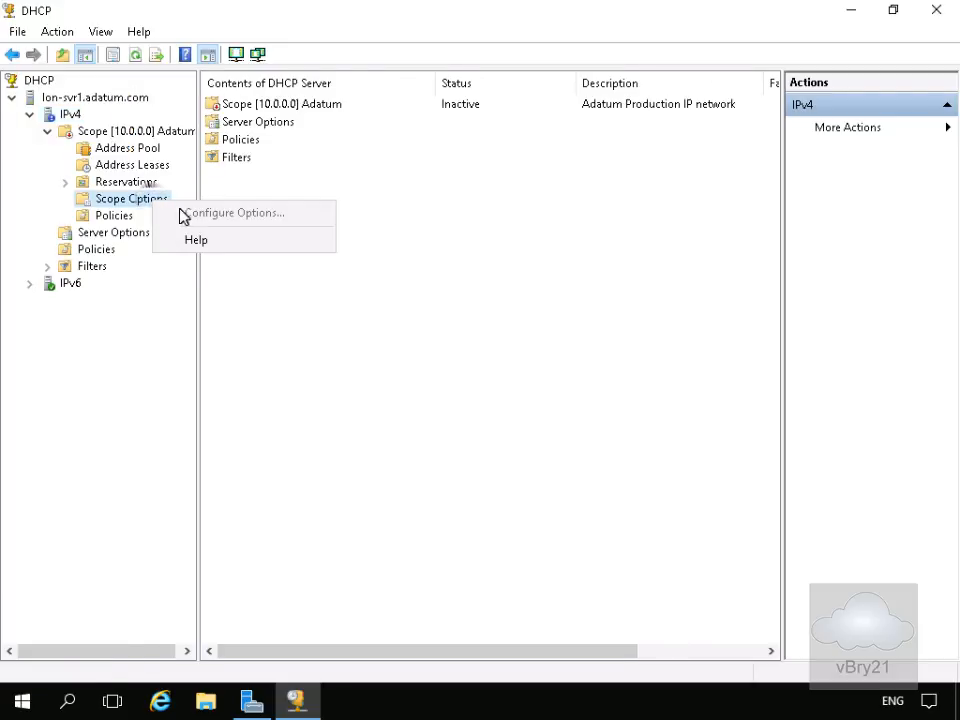
{"action": "left_click", "coordinate": [139, 198]}
{"action": "right_click", "coordinate": [171, 208]}
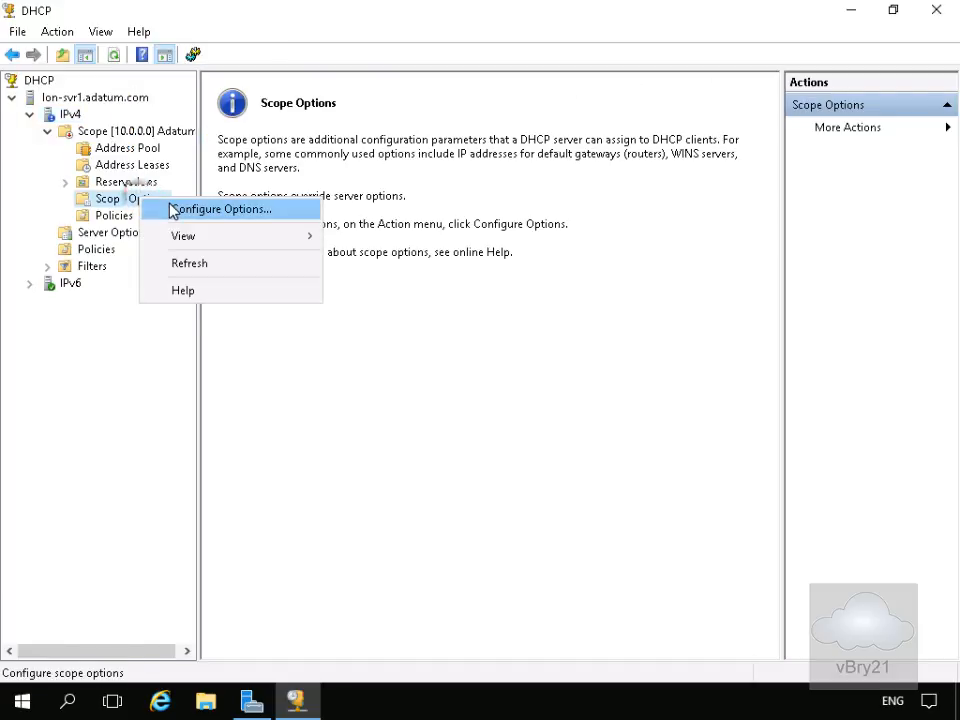
{"action": "left_click", "coordinate": [172, 207]}
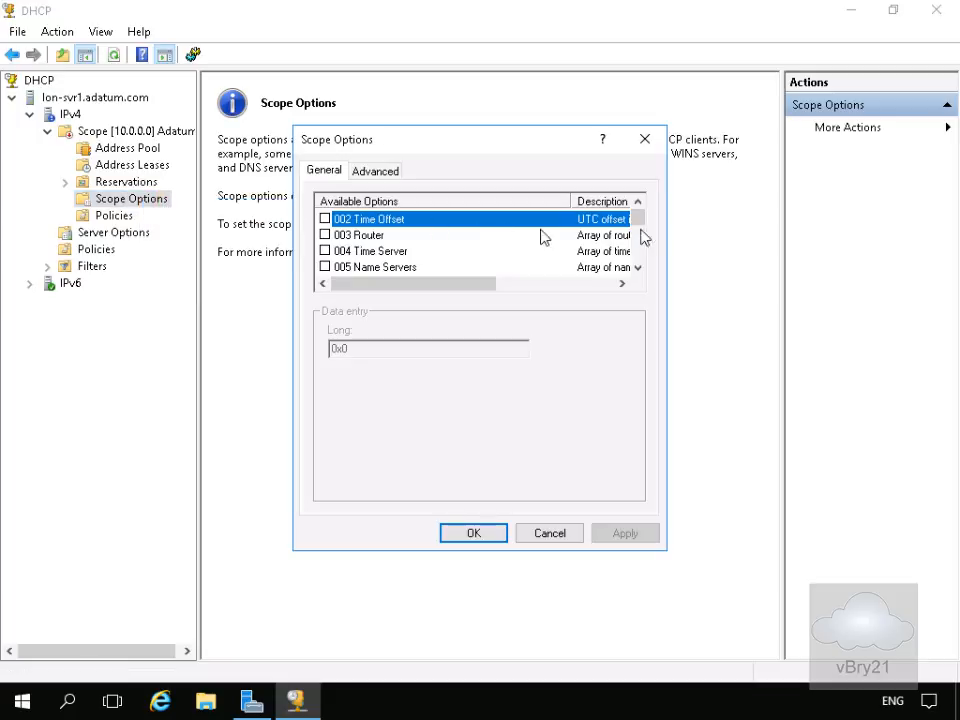
{"action": "left_click", "coordinate": [640, 218]}
{"action": "mouse_move", "coordinate": [642, 246]}
{"action": "left_mouse_down"}
{"action": "mouse_move", "coordinate": [638, 268]}
{"action": "mouse_move", "coordinate": [638, 214]}
{"action": "left_mouse_up"}
{"action": "left_click", "coordinate": [326, 235]}
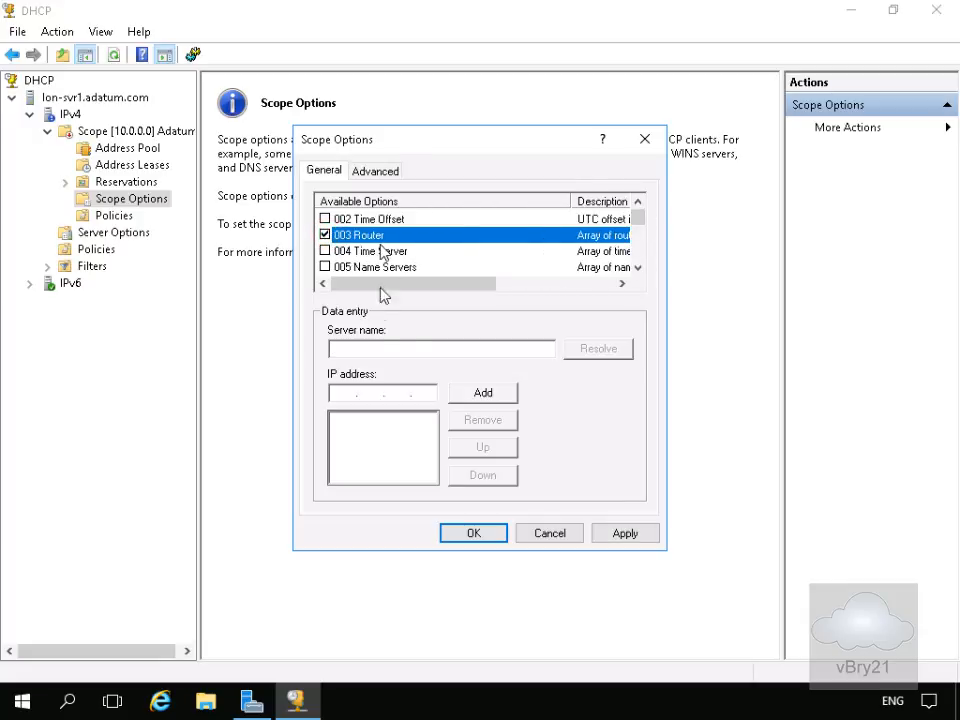
{"action": "left_click", "coordinate": [347, 392]}
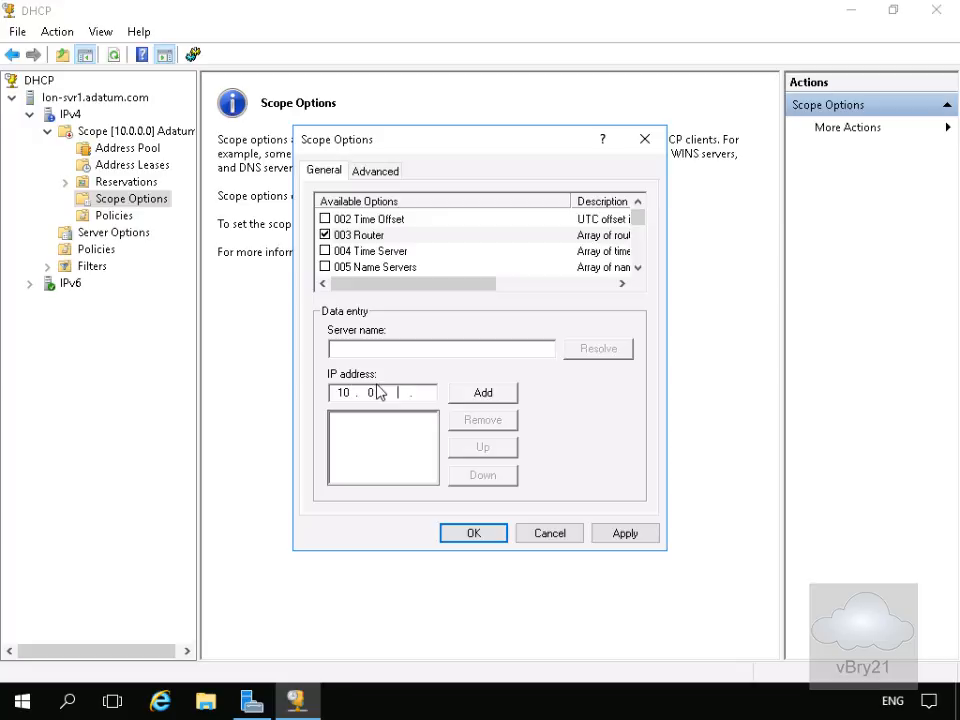
{"action": "type", "text": "10.0.0.1"}
{"action": "left_click", "coordinate": [467, 395]}
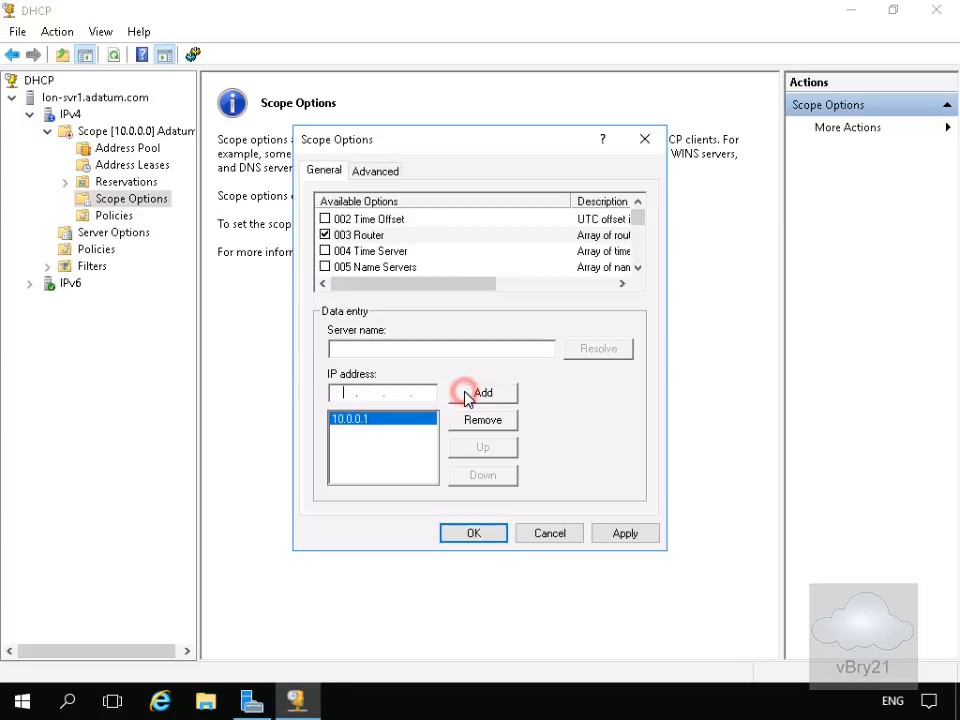
Step: Enable the 006 DNS Servers scope option, add the IP address 172.16.0.10, and save the scope options
{"action": "left_click", "coordinate": [637, 268]}
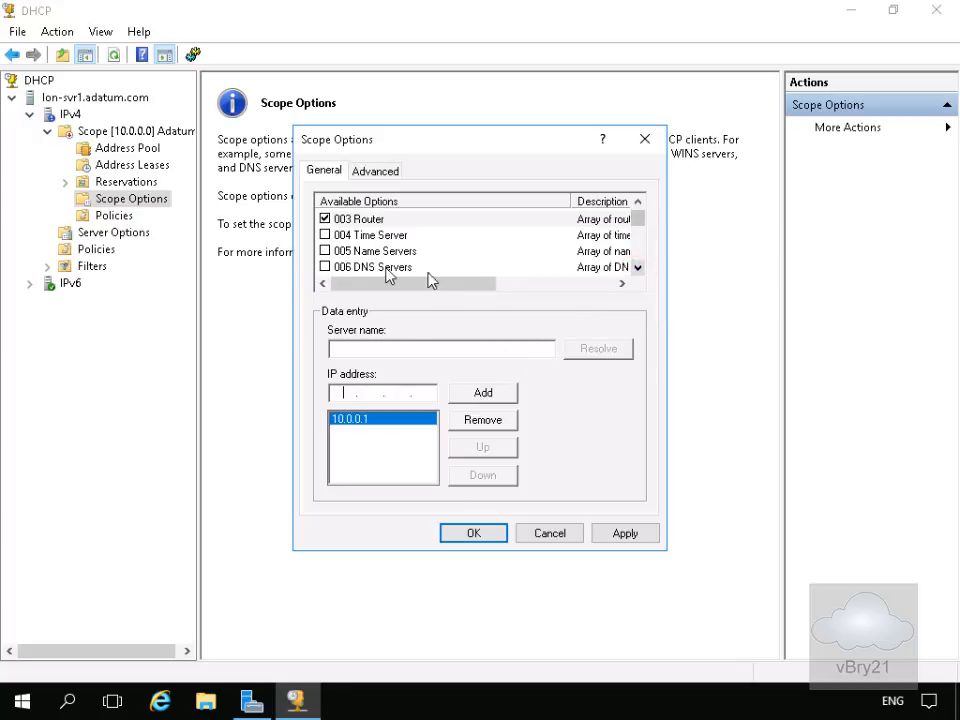
{"action": "left_click", "coordinate": [325, 267]}
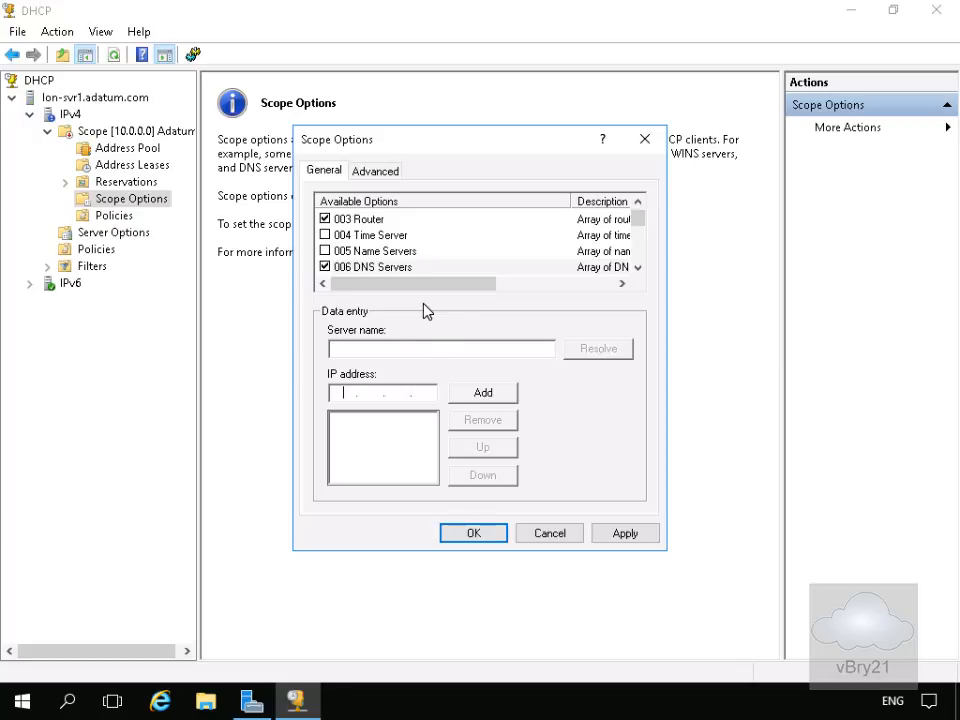
{"action": "left_click", "coordinate": [346, 395]}
{"action": "type", "text": "172 . 16 . 0 . 10"}
{"action": "left_click", "coordinate": [453, 399]}
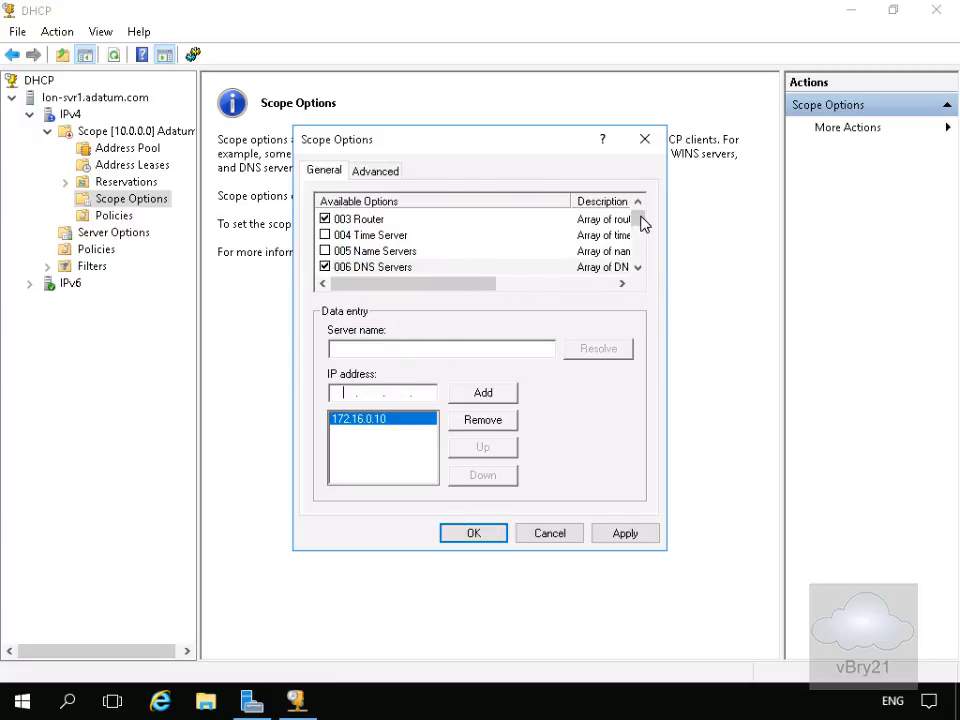
{"action": "left_click_drag", "start_coordinate": [641, 222], "coordinate": [638, 254]}
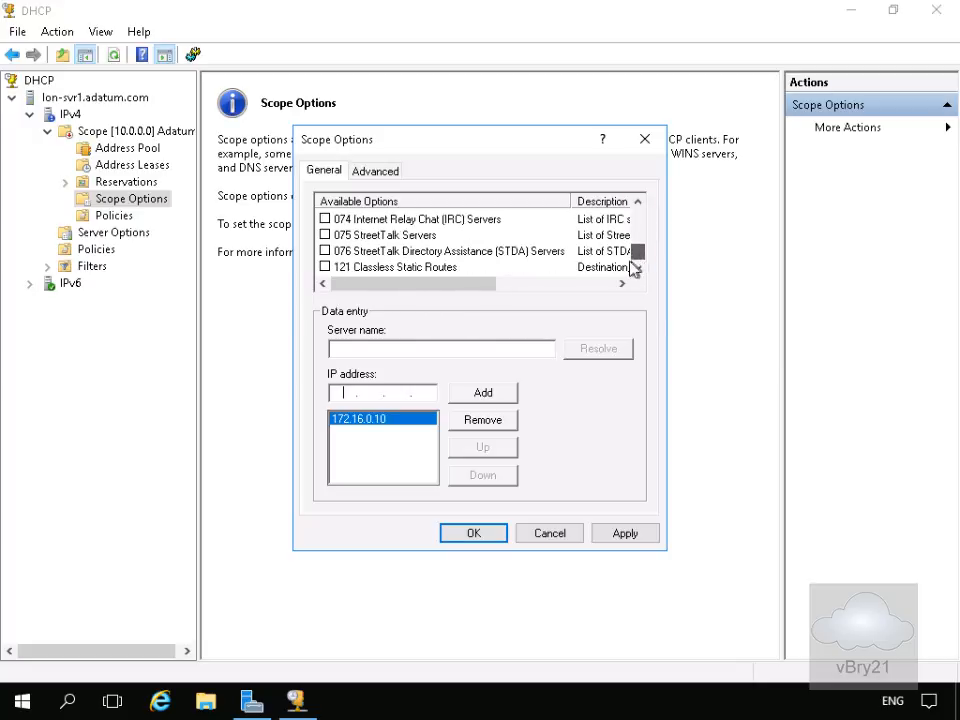
{"action": "left_click", "coordinate": [474, 535]}
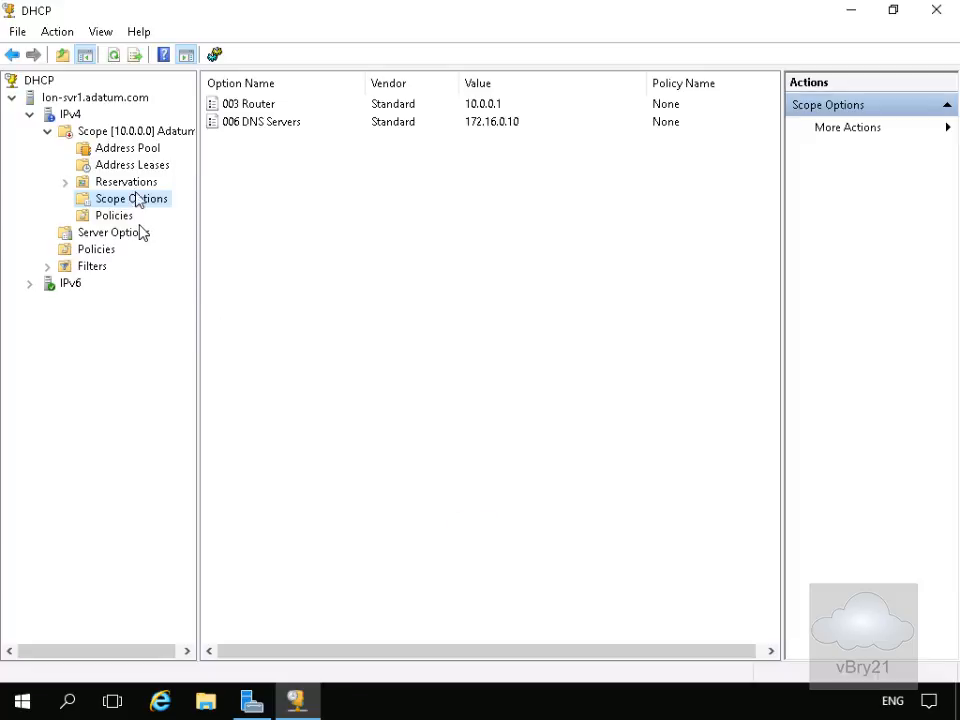
Step: Activate the Adatum scope
{"action": "right_click", "coordinate": [108, 138]}
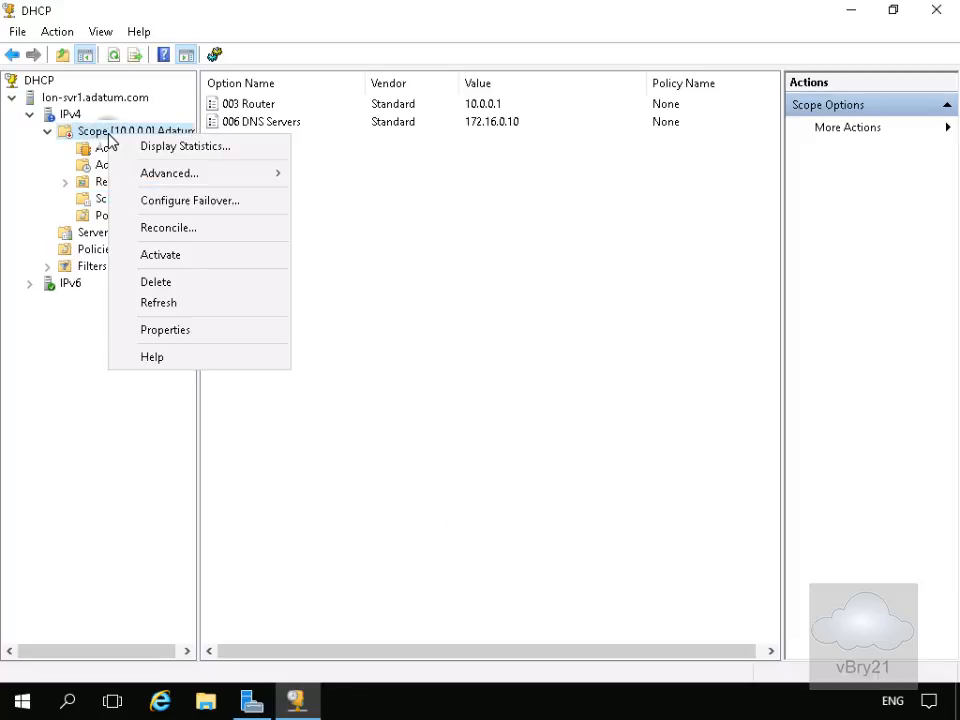
{"action": "left_click", "coordinate": [185, 254]}
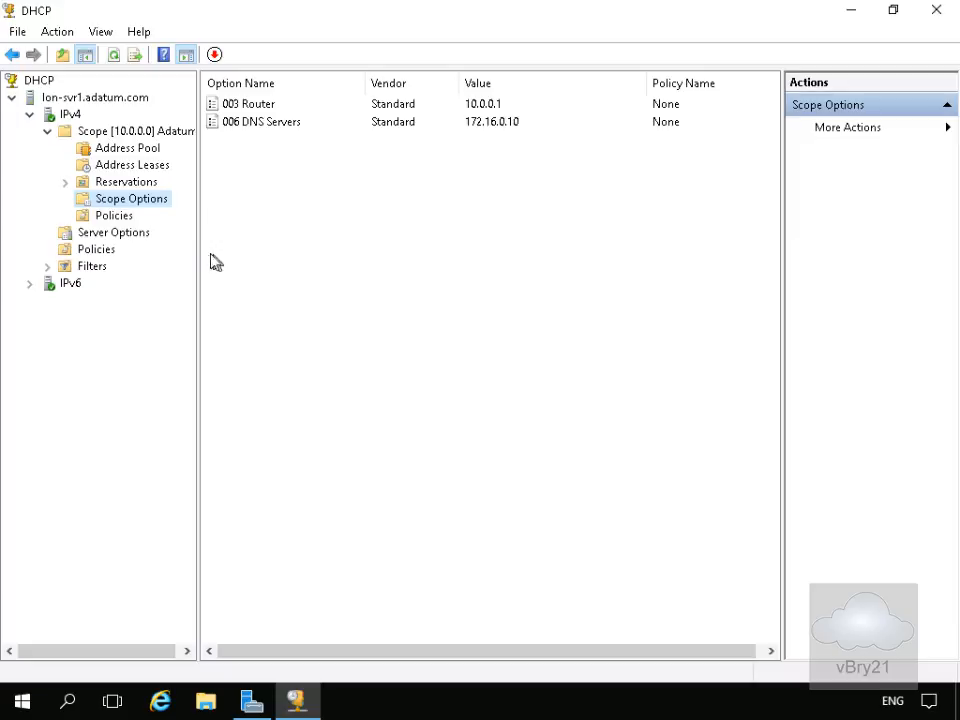
Step: Add a reservation named "Sales Printer" to the Adatum scope with IP address 10.0.0.120 and MAC address 00-14-6D-01-73-6B
{"action": "left_click", "coordinate": [126, 184]}
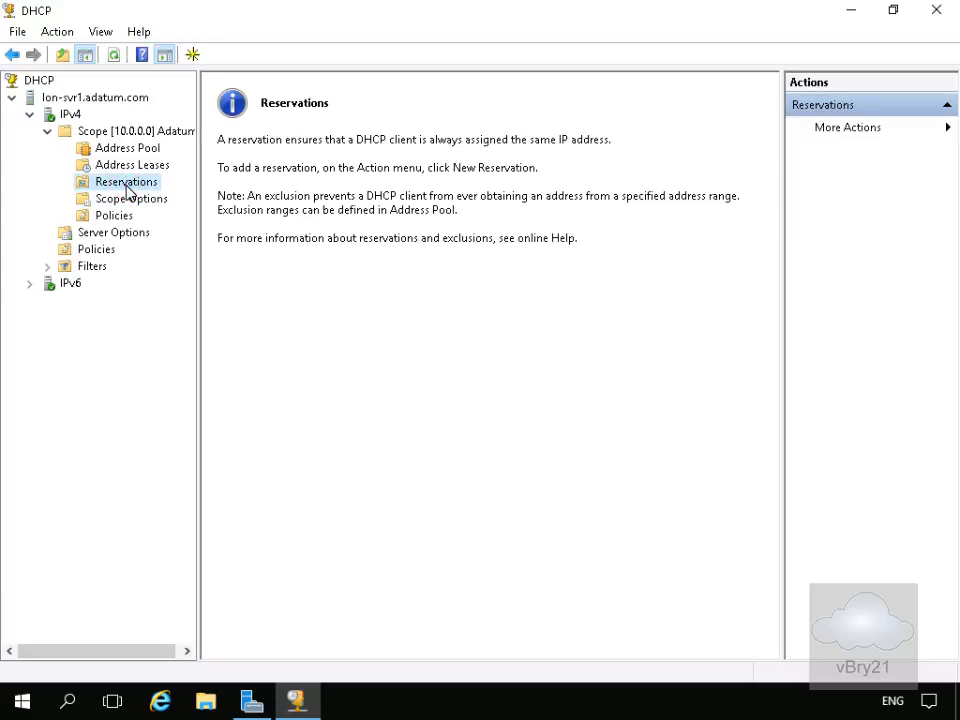
{"action": "right_click", "coordinate": [126, 185]}
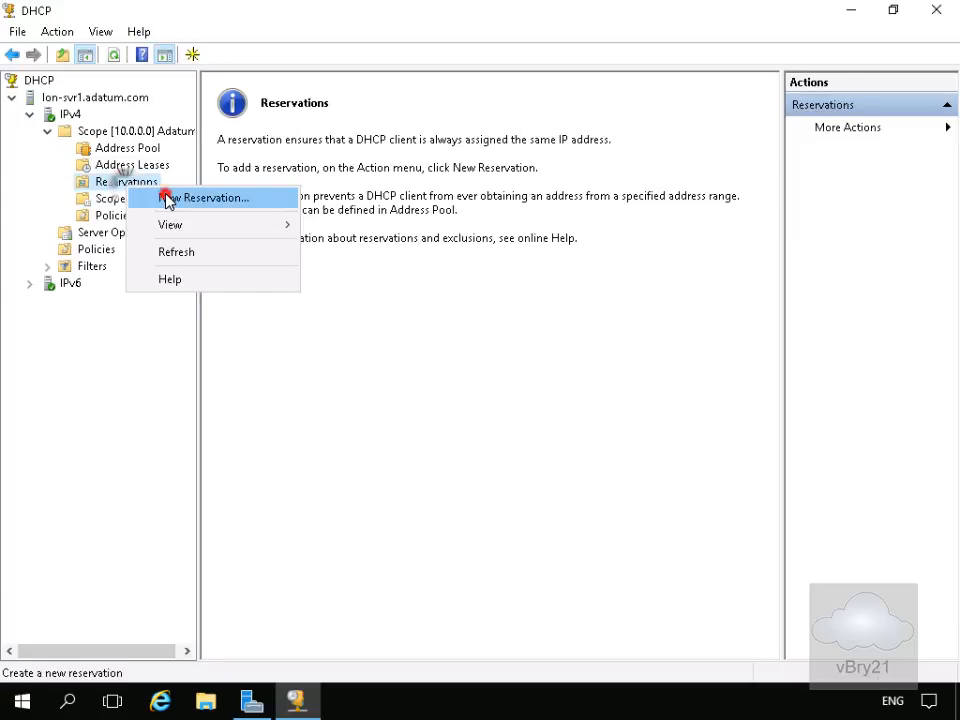
{"action": "left_click", "coordinate": [205, 198]}
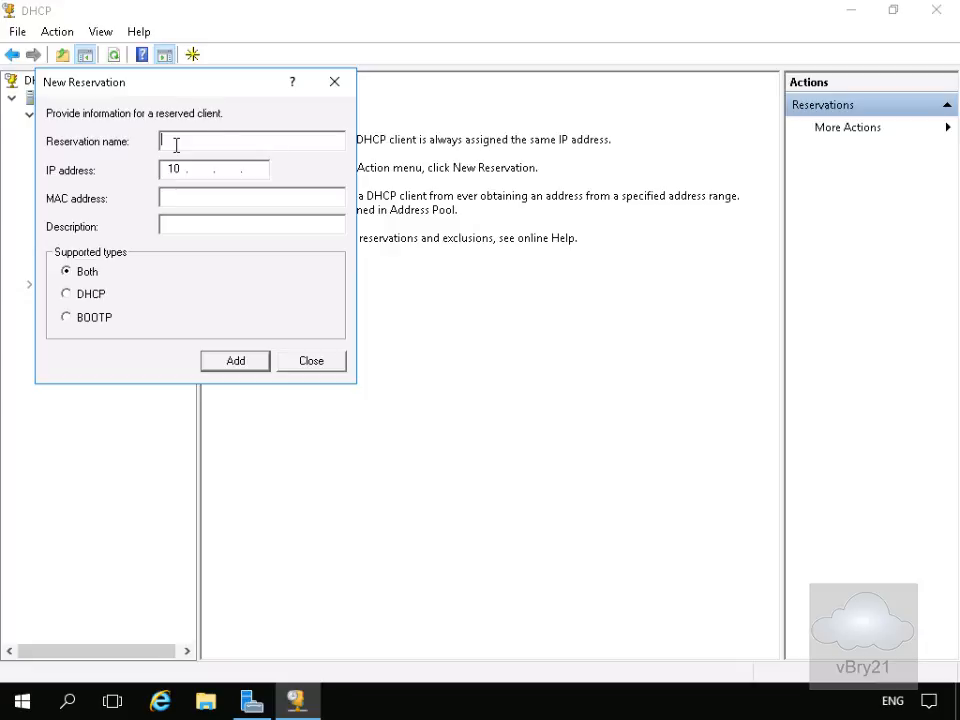
{"action": "type", "text": "Sales Printer"}
{"action": "left_click", "coordinate": [200, 172]}
{"action": "type", "text": "0.0.120"}
{"action": "left_click", "coordinate": [180, 197]}
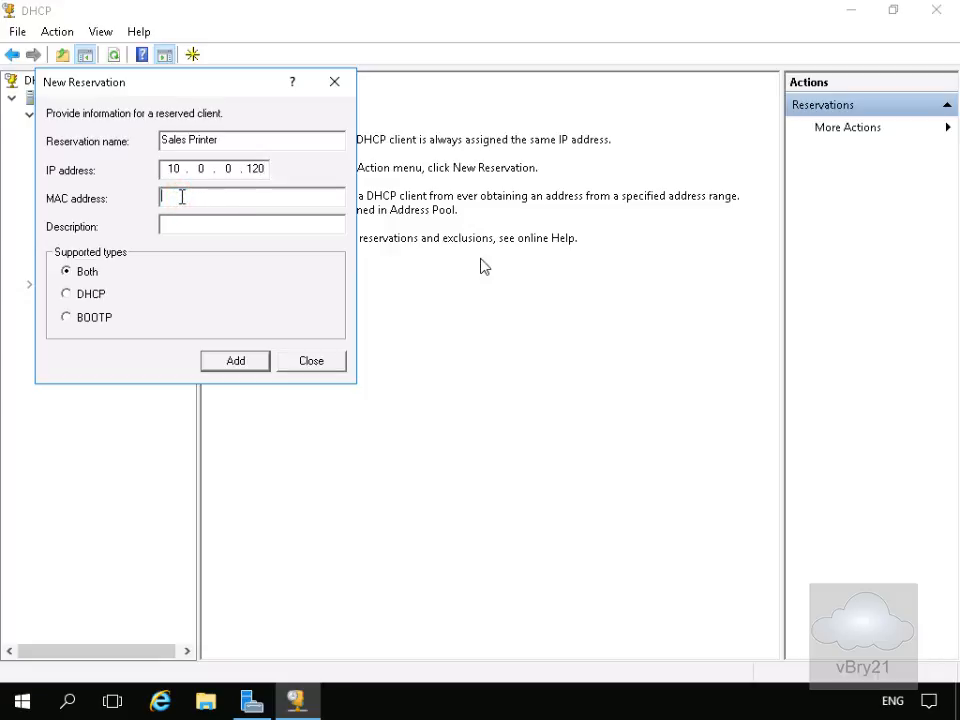
{"action": "type", "text": "00-14-6D-01-73-6B"}
{"action": "left_click", "coordinate": [218, 362]}
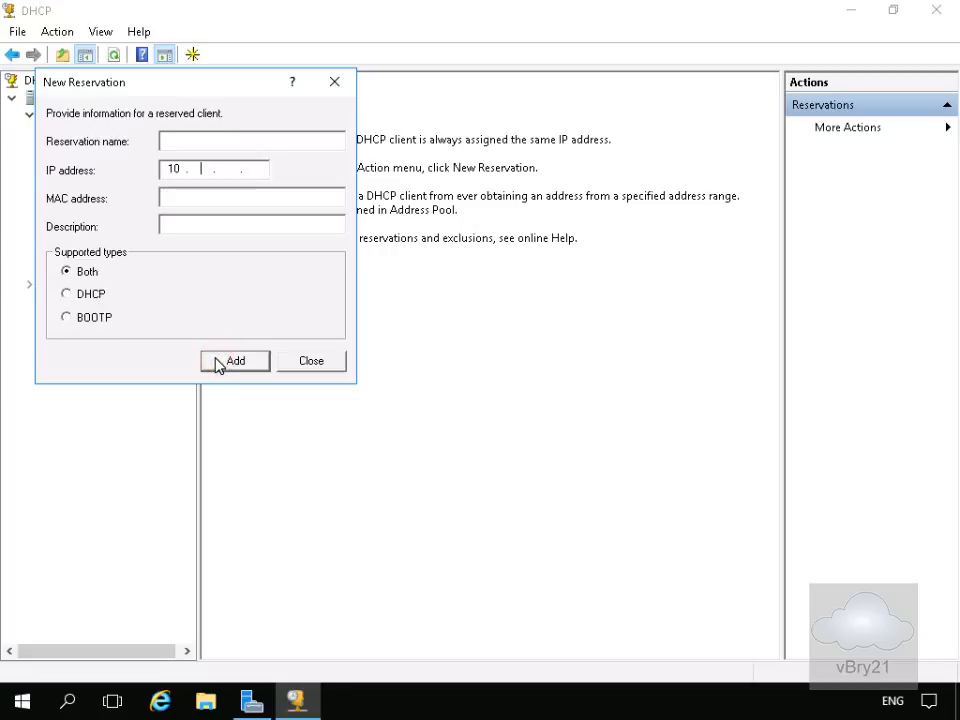
{"action": "left_click", "coordinate": [291, 364]}
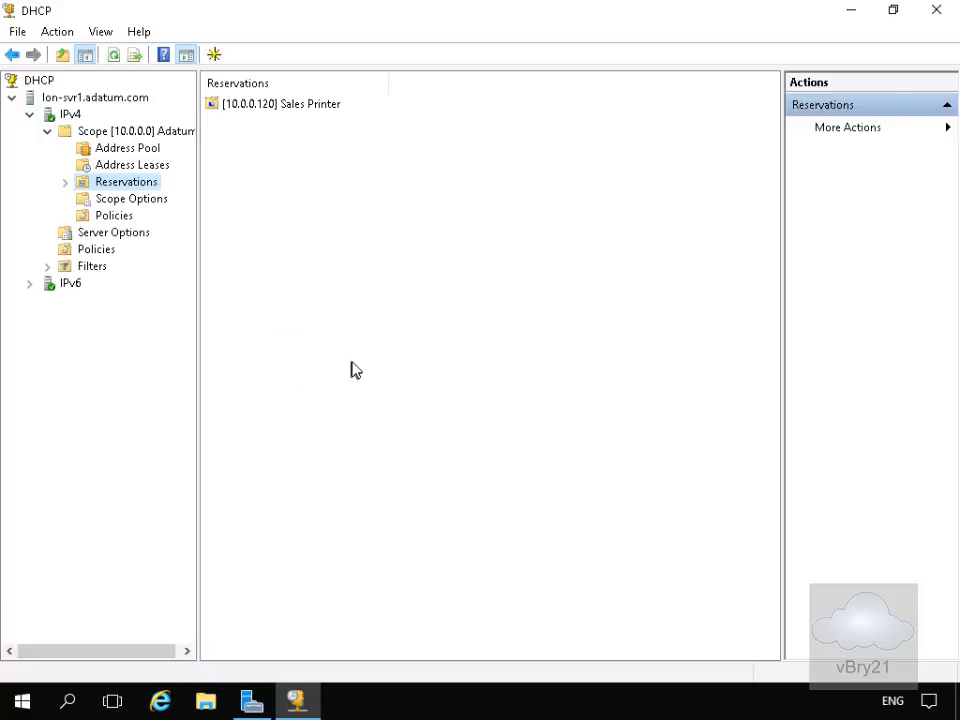